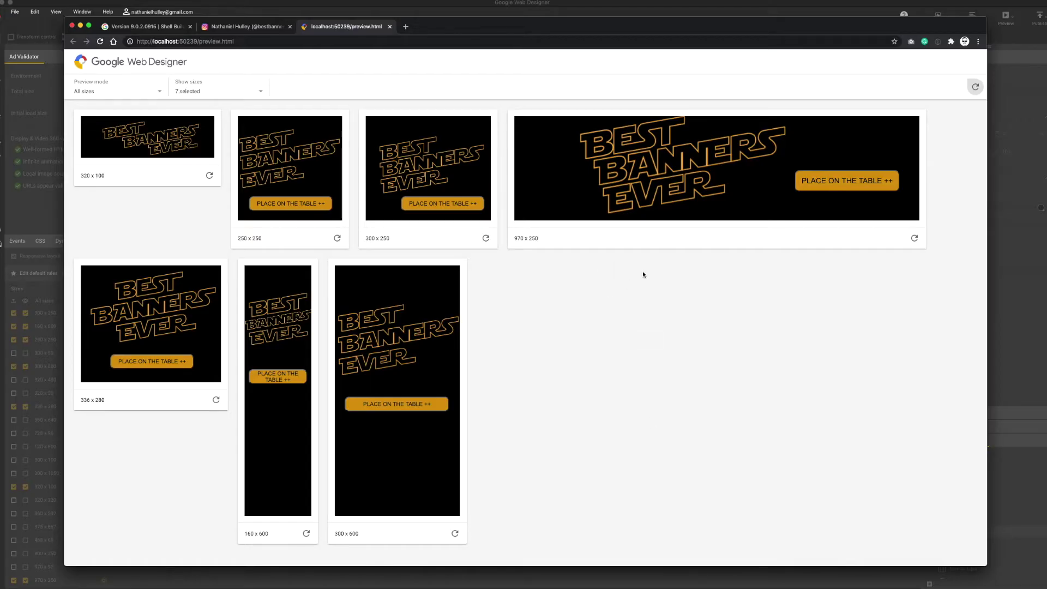
Reload the previews of all banner sizes and switch to Google Web Designer
left_click(976, 87)
left_click(1025, 275)
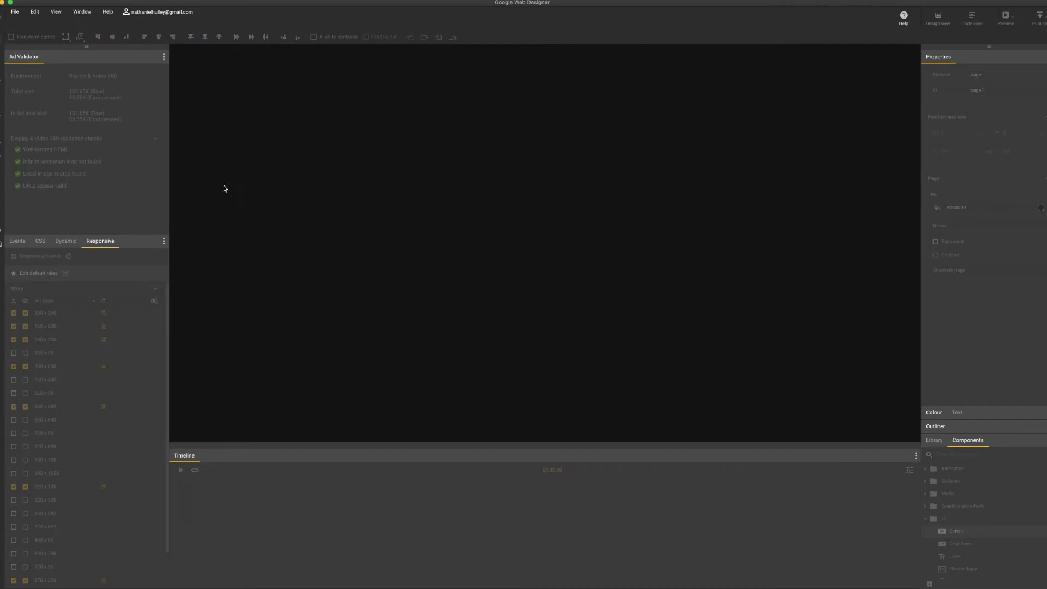
Create a blank 300 x 250 banner named DEMOTEST22 for Display & Video 360 with responsive layout enabled
left_click(15, 11)
left_click(33, 28)
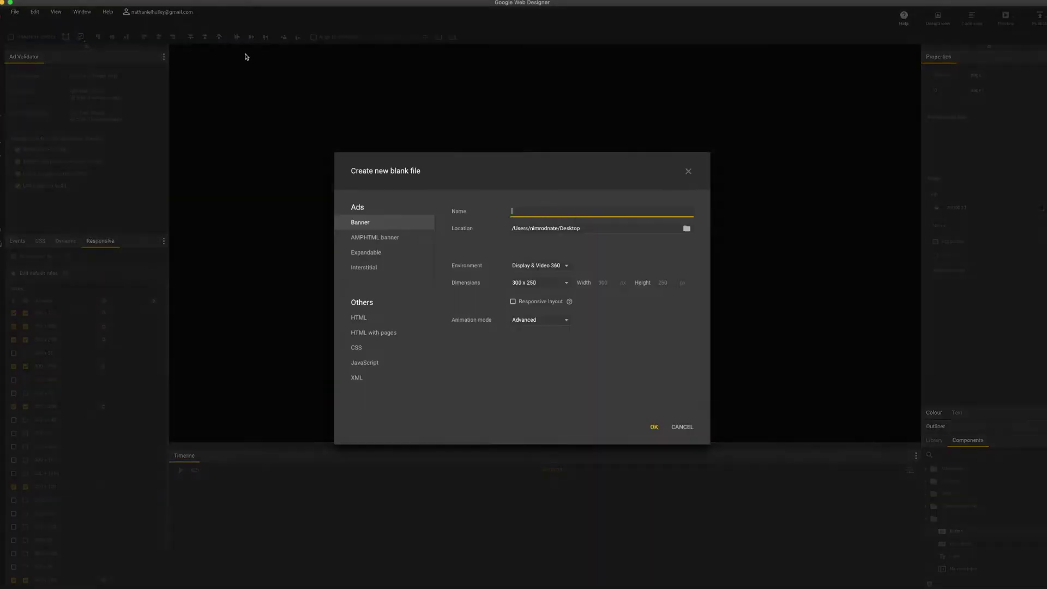
type("DEMOTEST22")
left_click(602, 258)
left_click(513, 303)
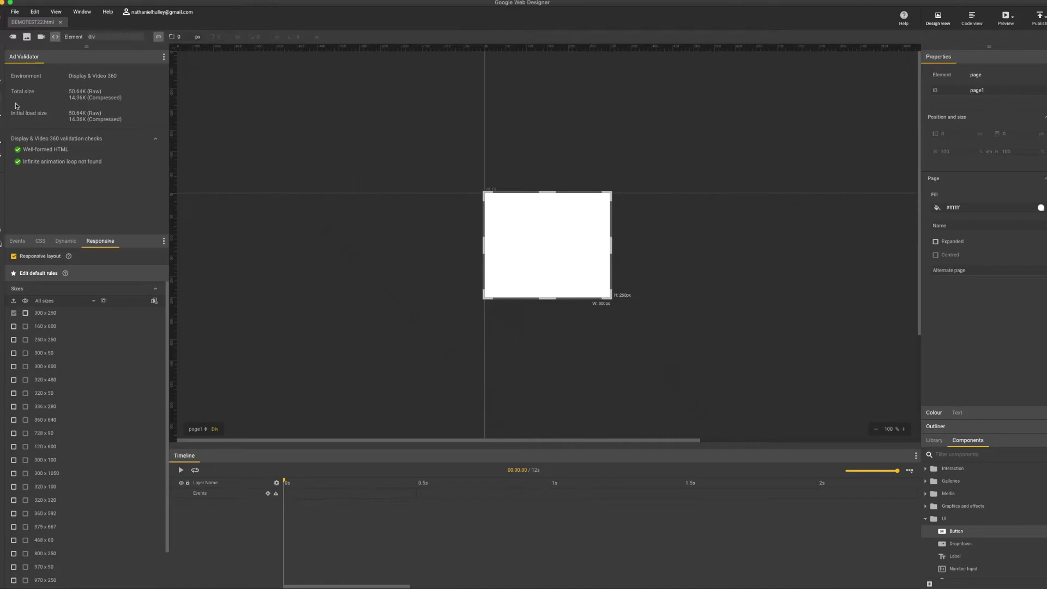
Draw a div of about 245 x 196 px inside the banner and enter it to edit its contents
left_click_drag(496, 203, 596, 285)
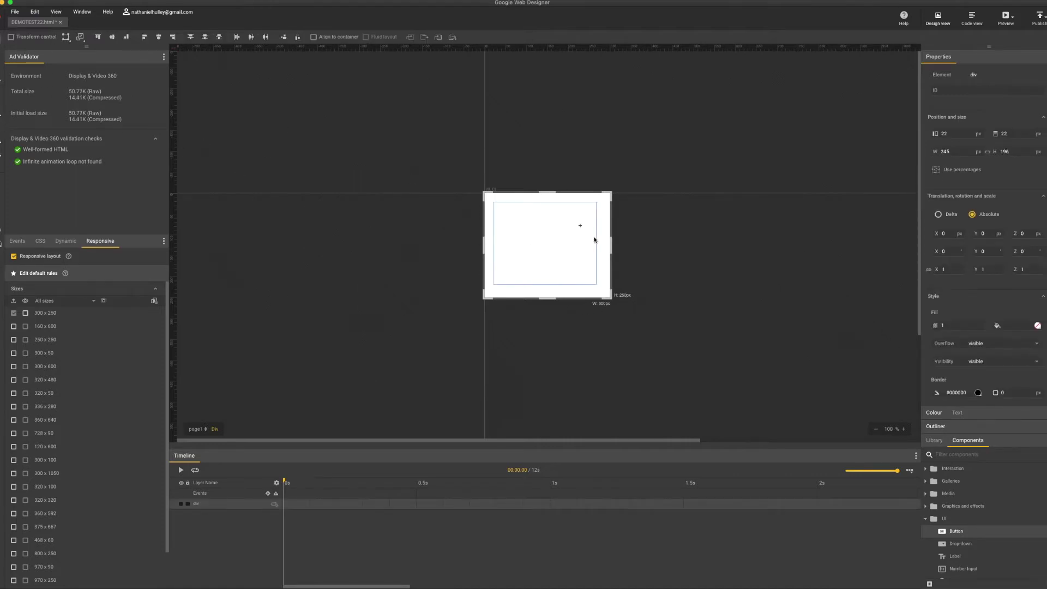
double_click(552, 257)
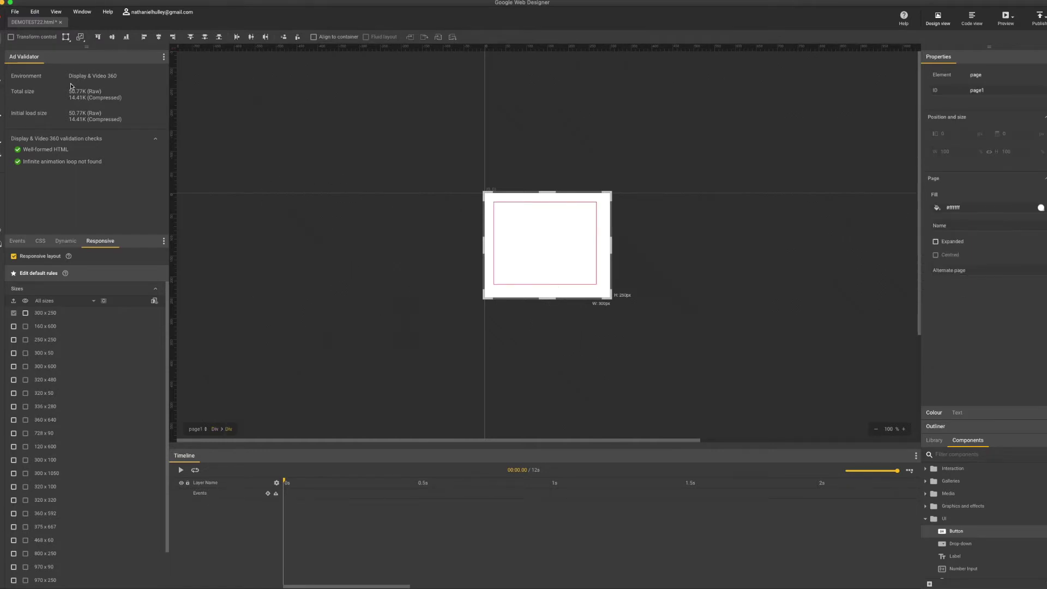
Import the best, ever and banners images into the div and stack them to read BEST BANNERS EVER
left_click(15, 12)
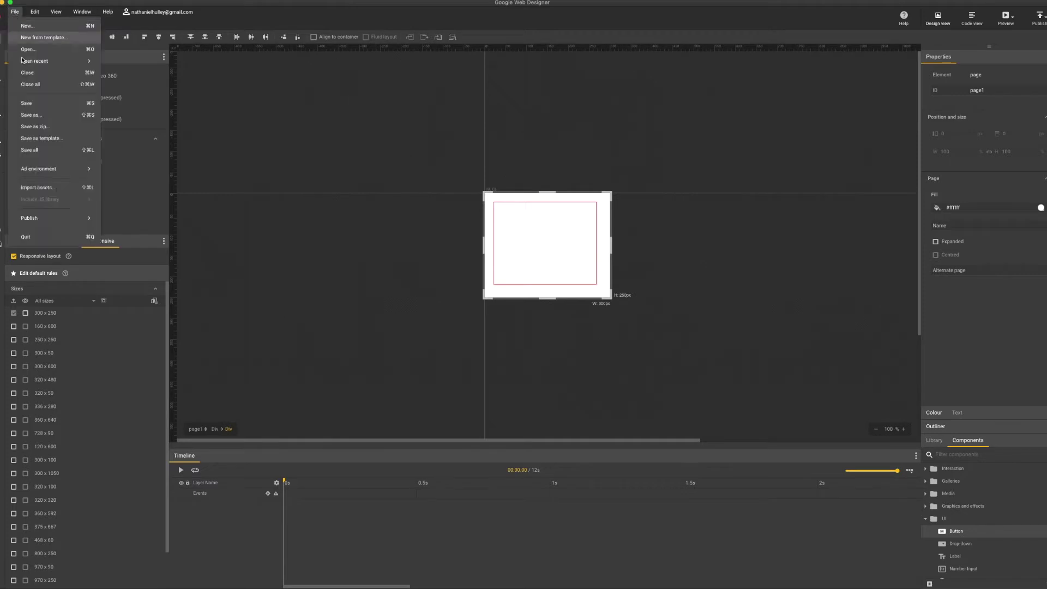
mouse_move(43, 171)
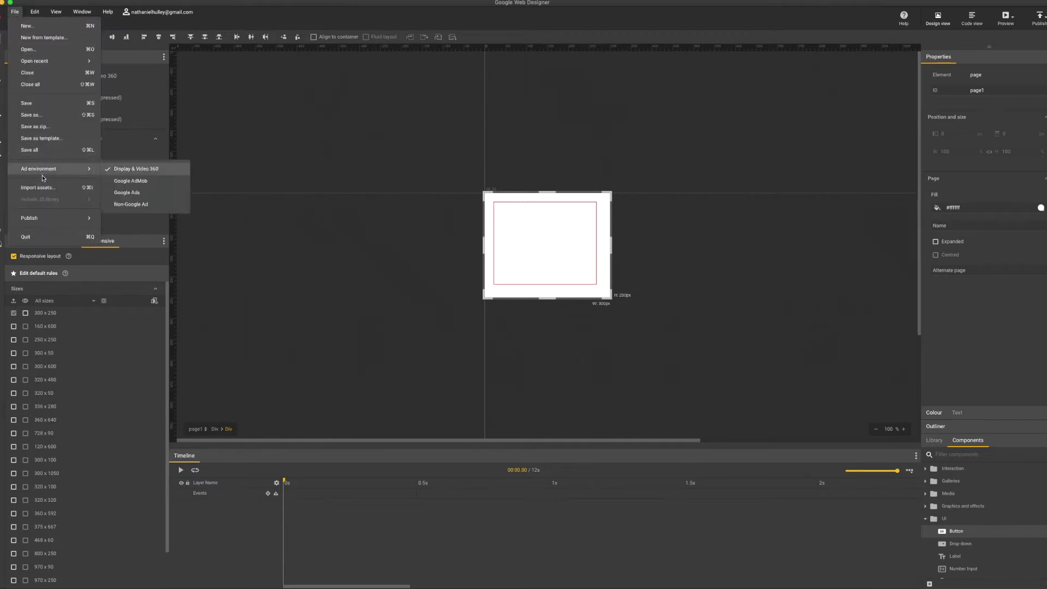
left_click(88, 188)
left_click(535, 148)
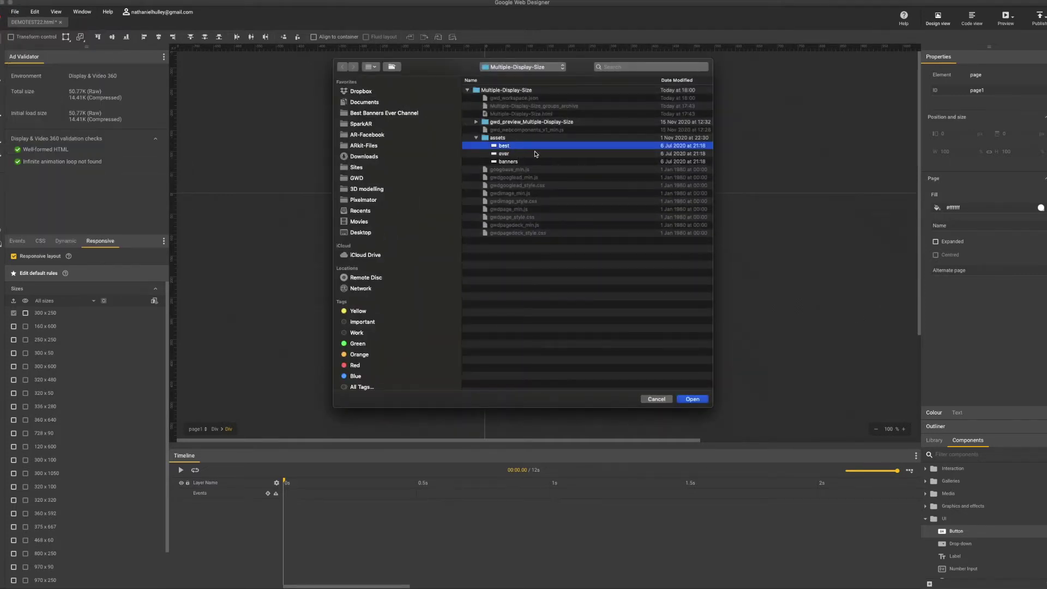
key("shift+Down")
key("shift+Down")
key("Return")
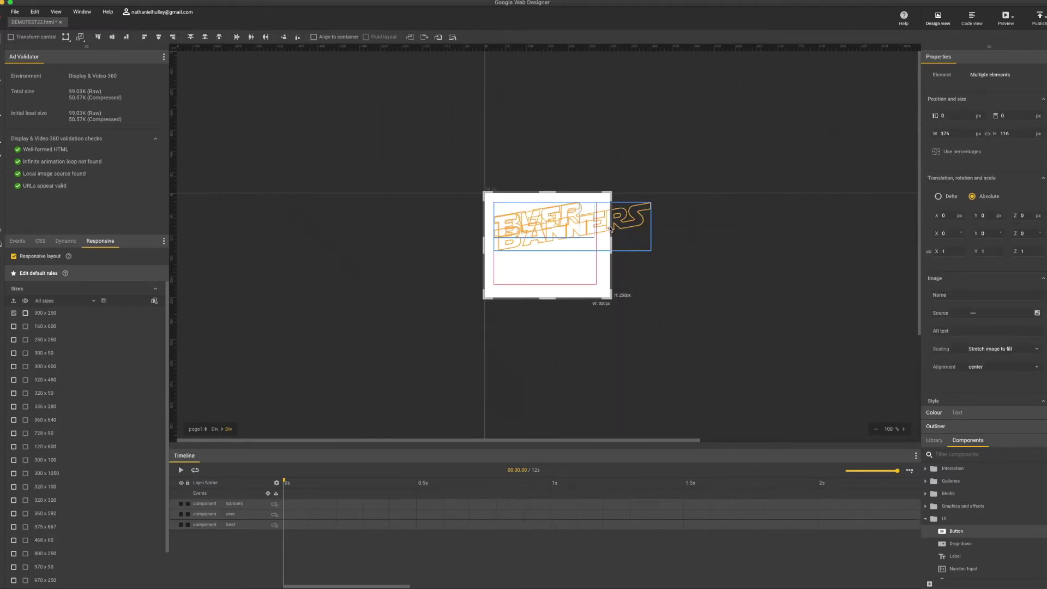
left_click_drag(560, 208, 561, 262)
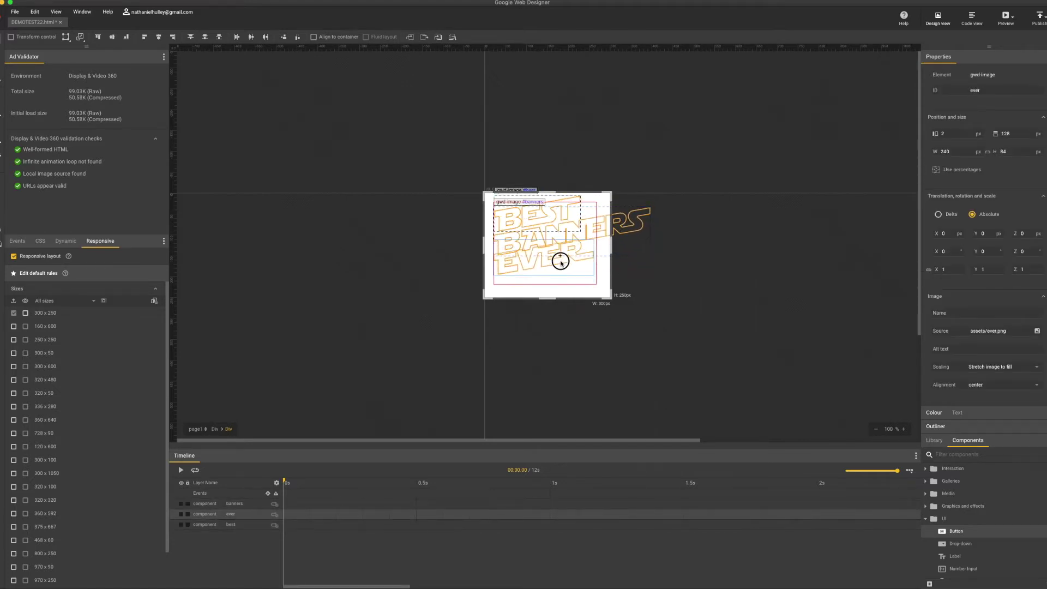
Add keyframes at 0.5 s to all three word image layers
key("ctrl+a")
left_click_drag(284, 540, 414, 543)
key("F6")
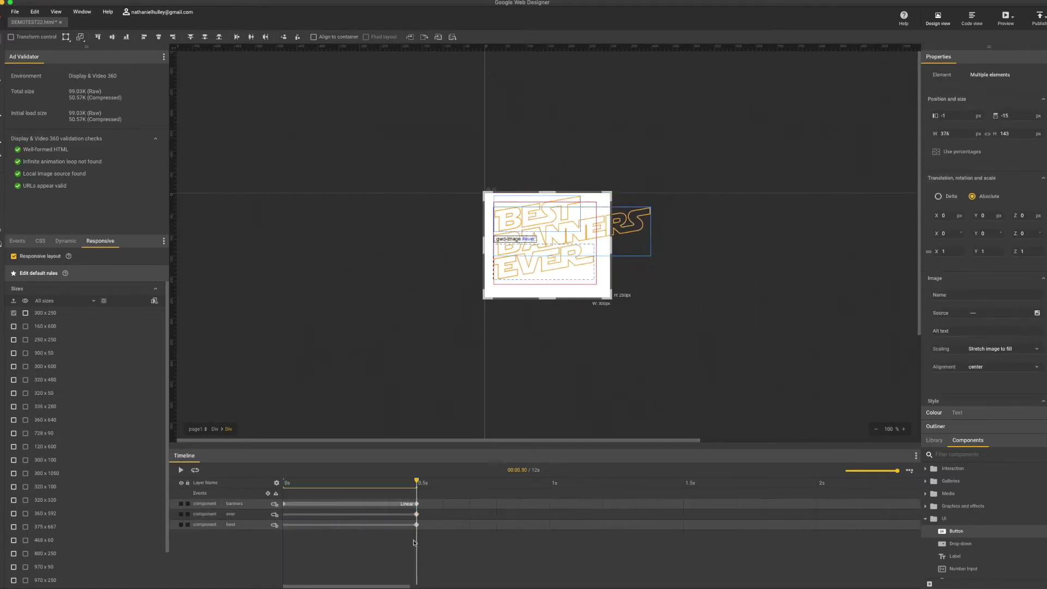
left_click(414, 542)
Move all three word images off the banner to the left at the start of the animation
left_click(285, 483)
key("ctrl+a")
left_click(288, 483)
left_click_drag(560, 277, 381, 303)
Stagger the end keyframes so that banners finishes at about 0.6 s and ever at 0.7 s
left_click(418, 483)
left_click(431, 518)
left_click_drag(431, 518, 471, 515)
left_click(227, 508)
left_click(276, 482)
left_click(471, 483)
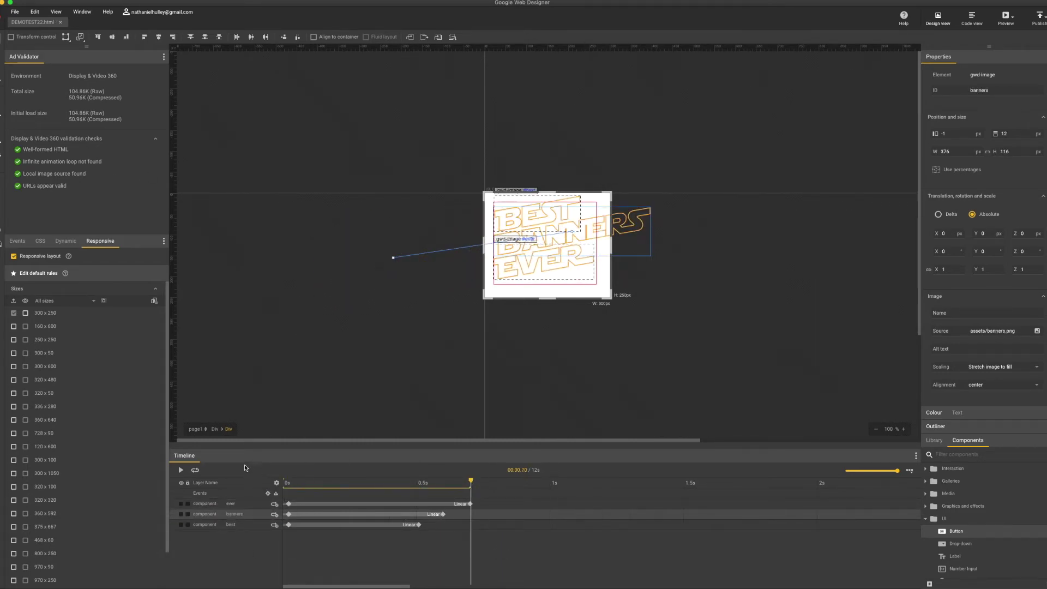
Return to the page level and name the div containing the words animation
left_click(215, 429)
double_click(199, 504)
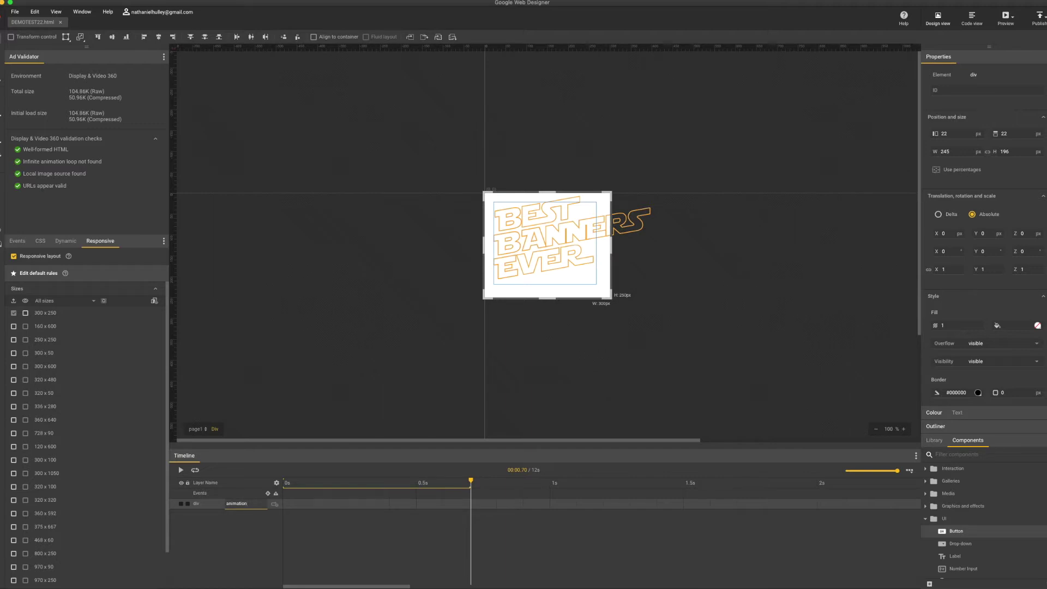
type("animation")
key("Return")
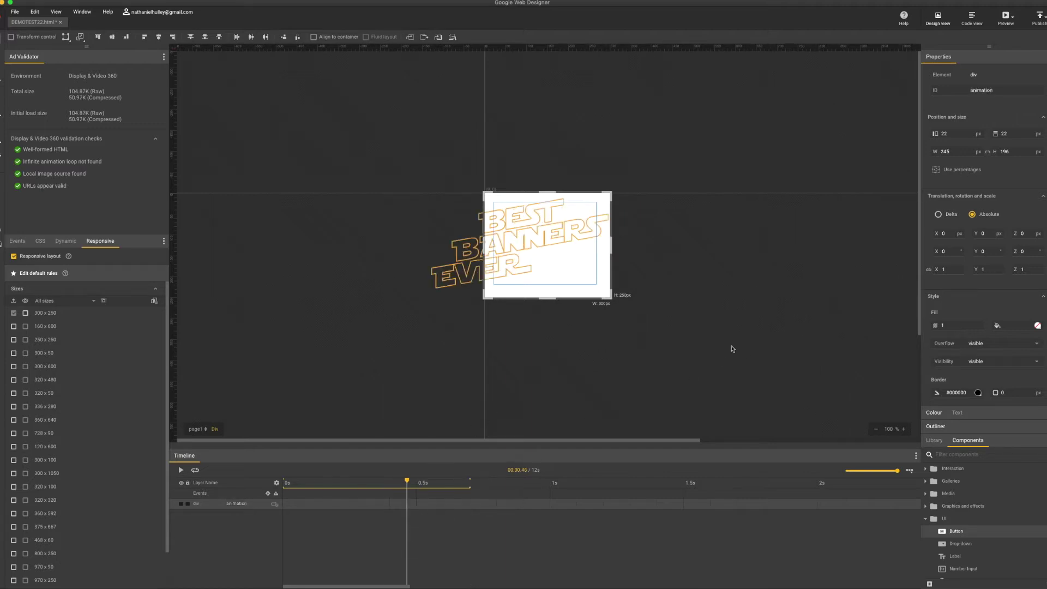
With the timeline at 0.70 s, add a Button component below the words and fill it with orange #DF9303
left_click_drag(408, 484, 470, 484)
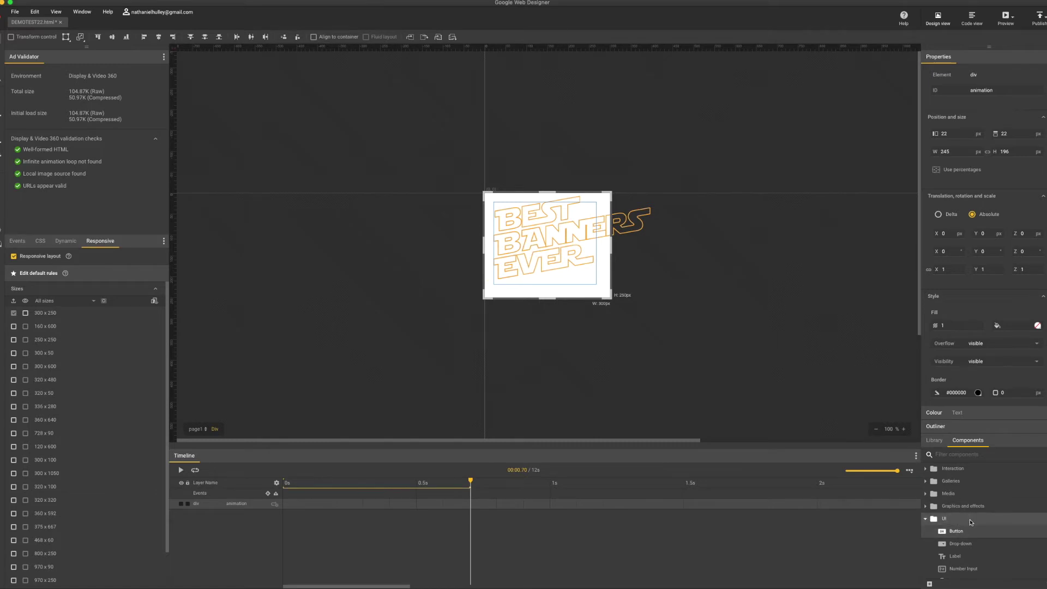
left_click_drag(958, 533, 555, 279)
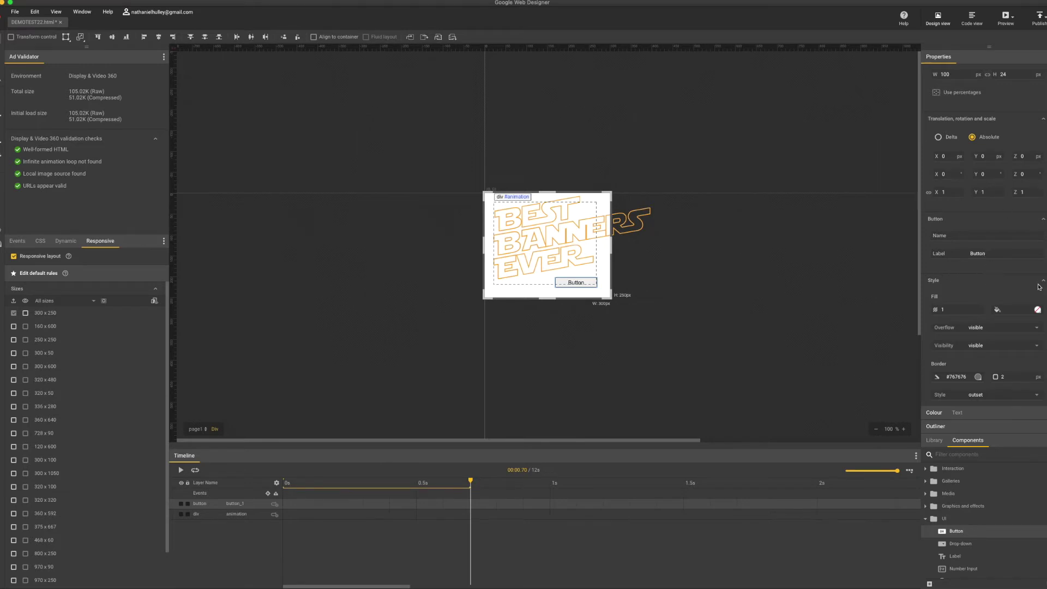
left_click(1026, 310)
left_click_drag(1009, 345, 1013, 353)
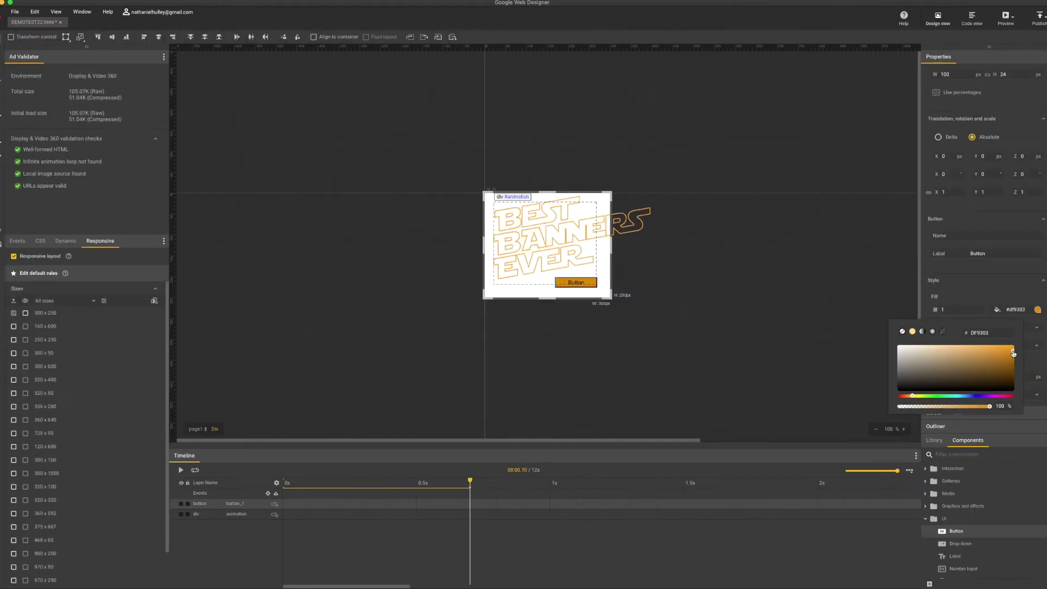
left_click(775, 358)
Set the page's background fill to the near-black colour #0e0a02
left_click(597, 348)
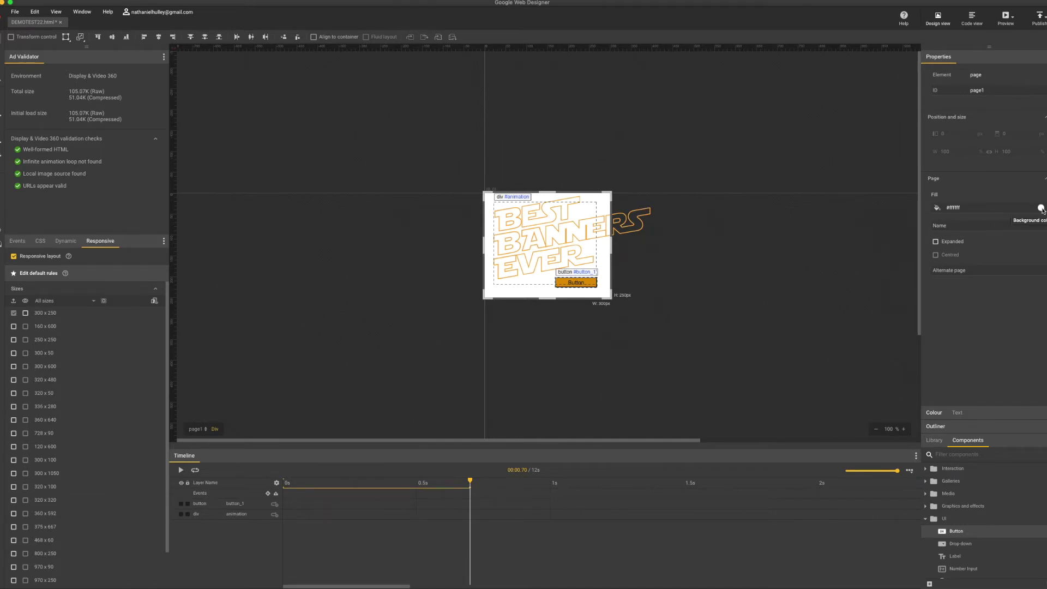
left_click(1041, 208)
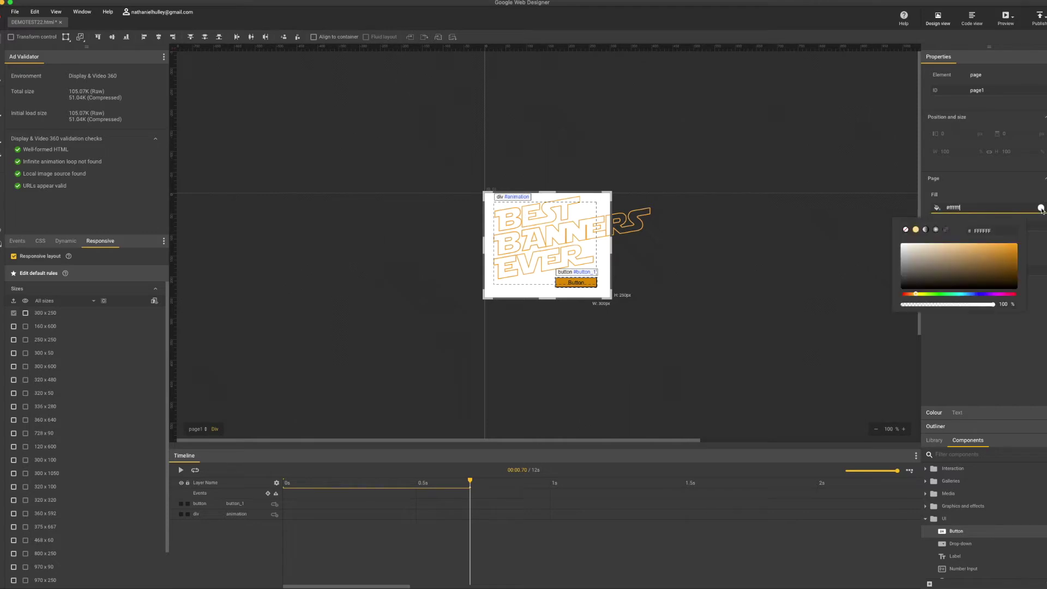
left_click(998, 286)
key("Escape")
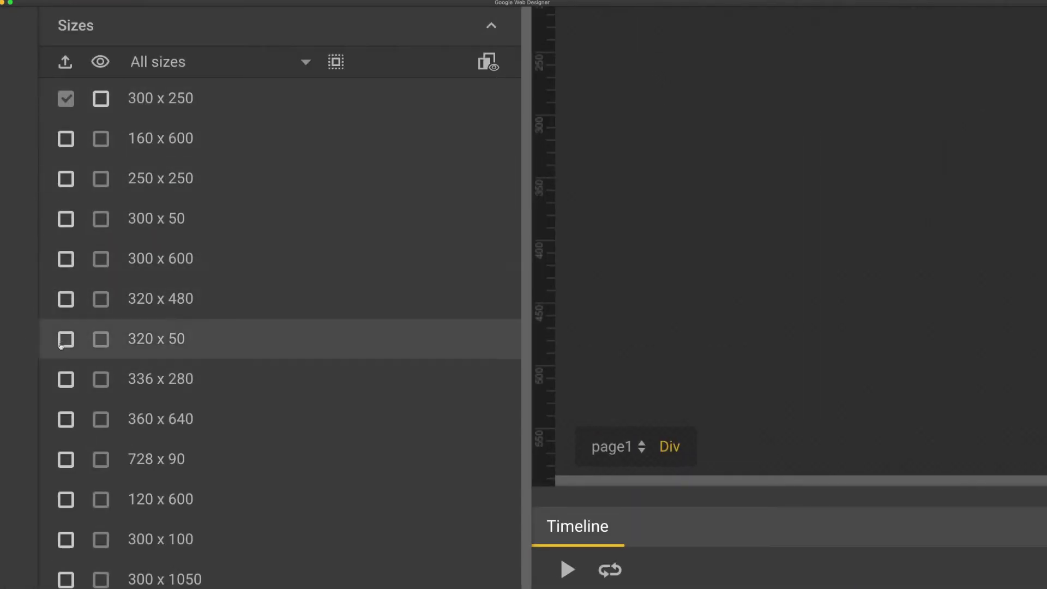
Enable the 300 x 600, 320 x 480, 728 x 90, 160 x 600 and 320 x 50 sizes for the responsive banner
left_click(66, 260)
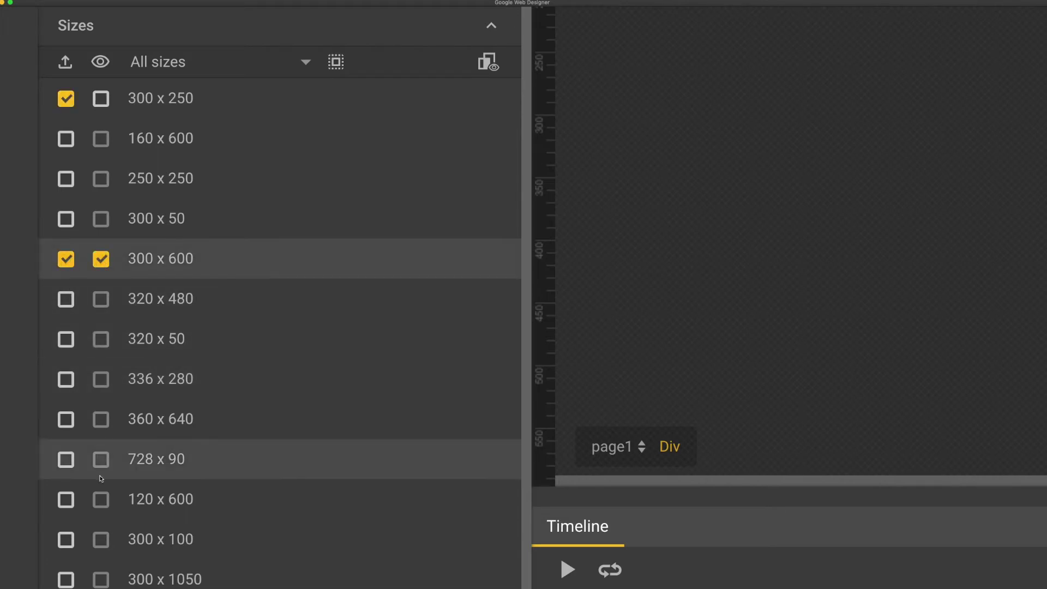
left_click(66, 300)
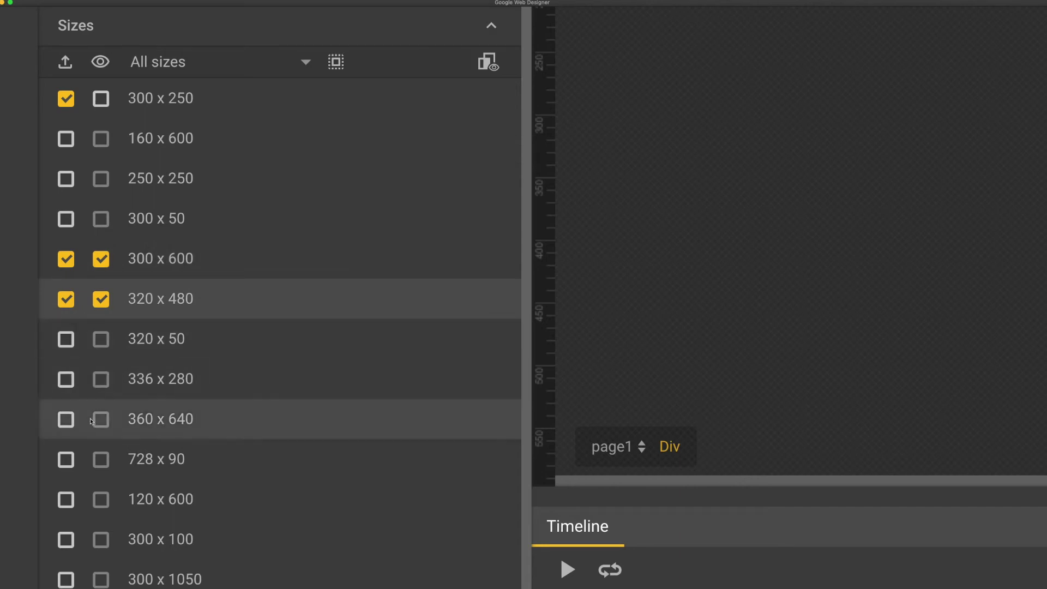
left_click(66, 461)
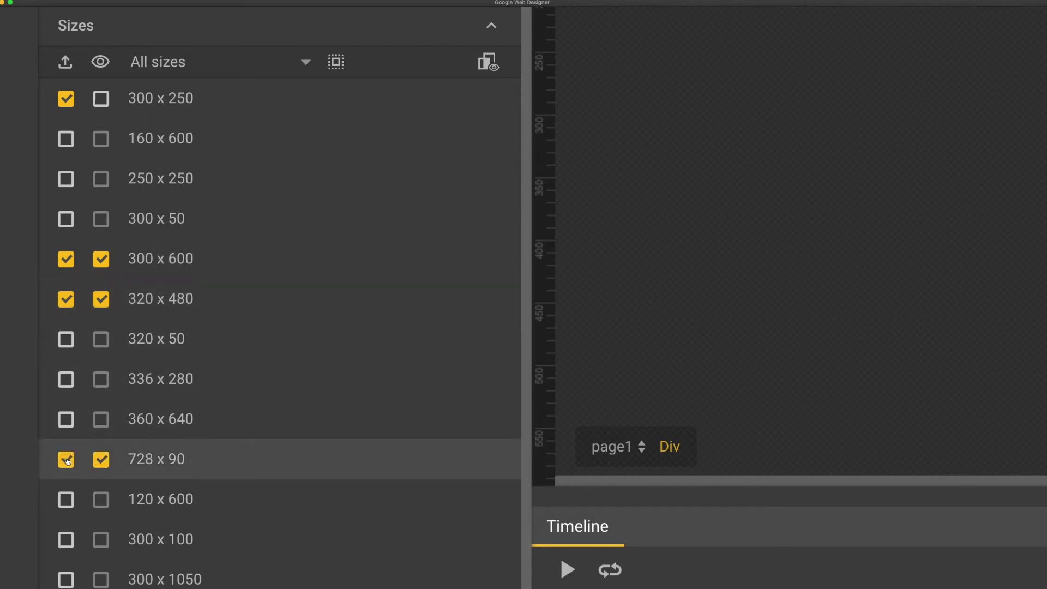
left_click(66, 142)
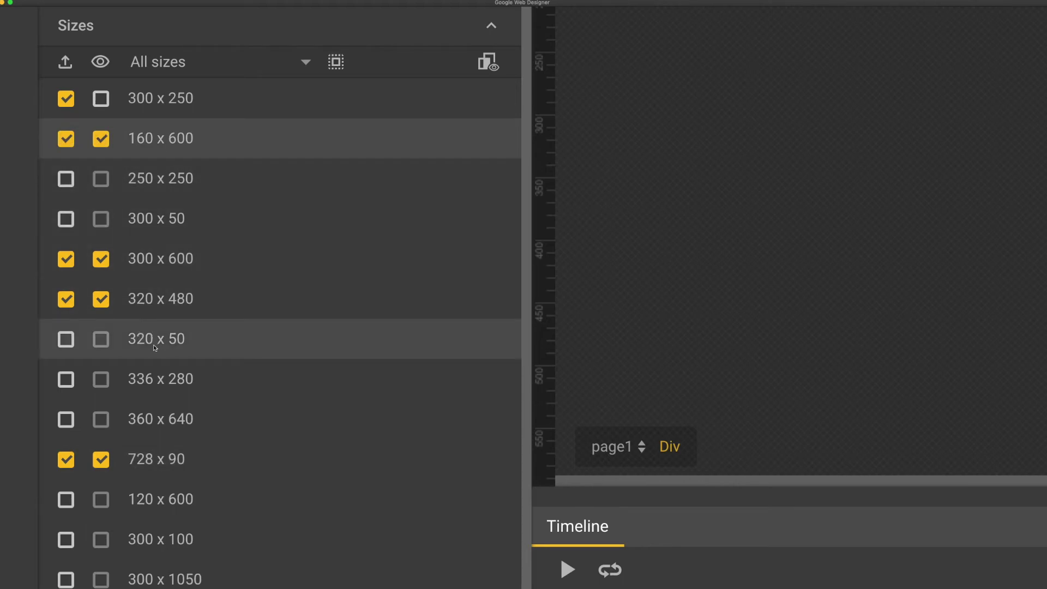
left_click(66, 340)
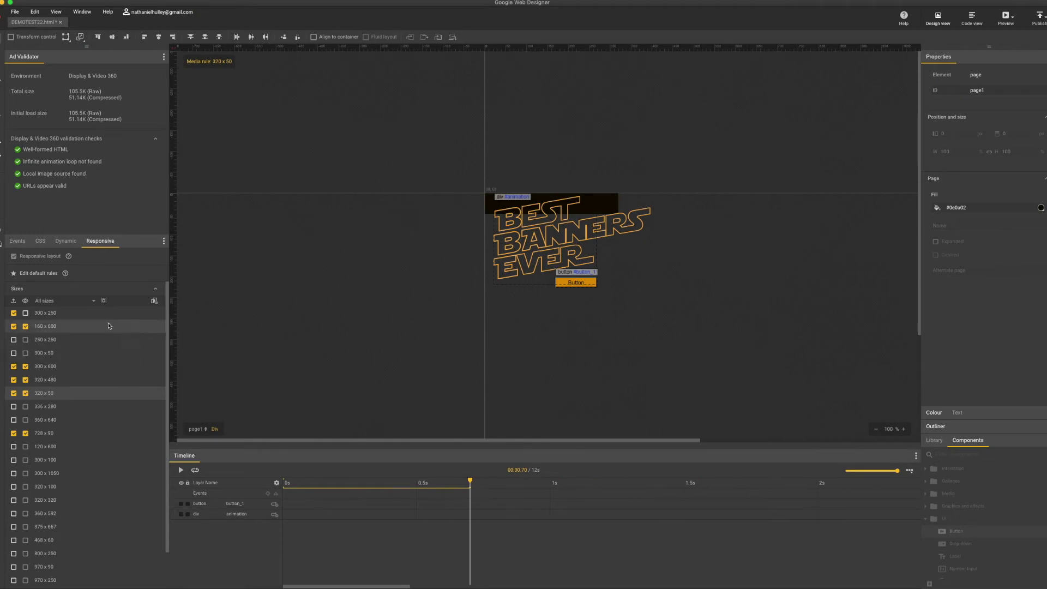
Show the multi-size preview beside the canvas, select the animation div and widen the preview area
left_click(155, 303)
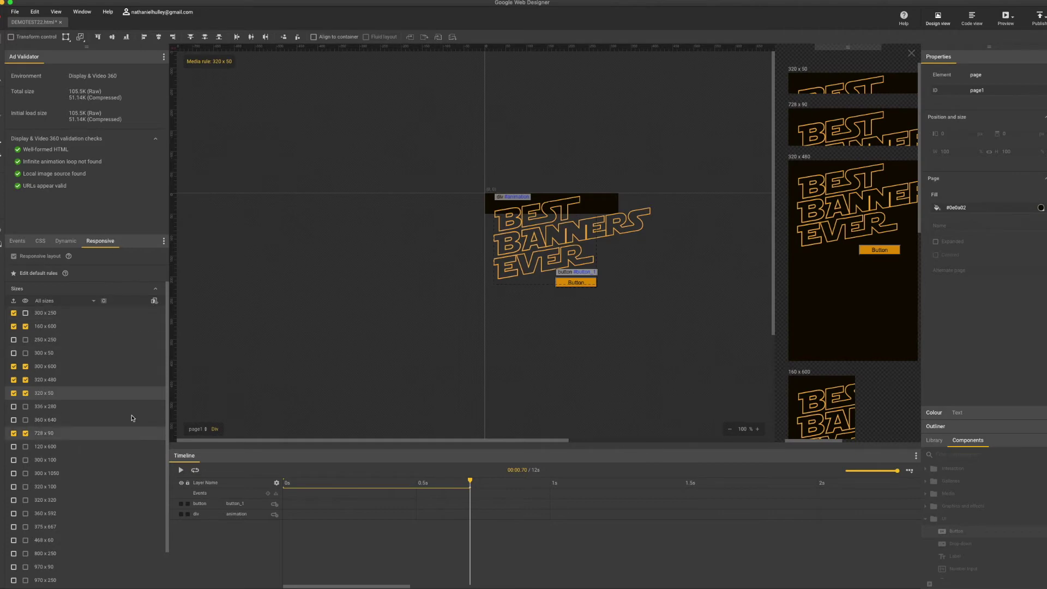
left_click(595, 320)
left_click(604, 256)
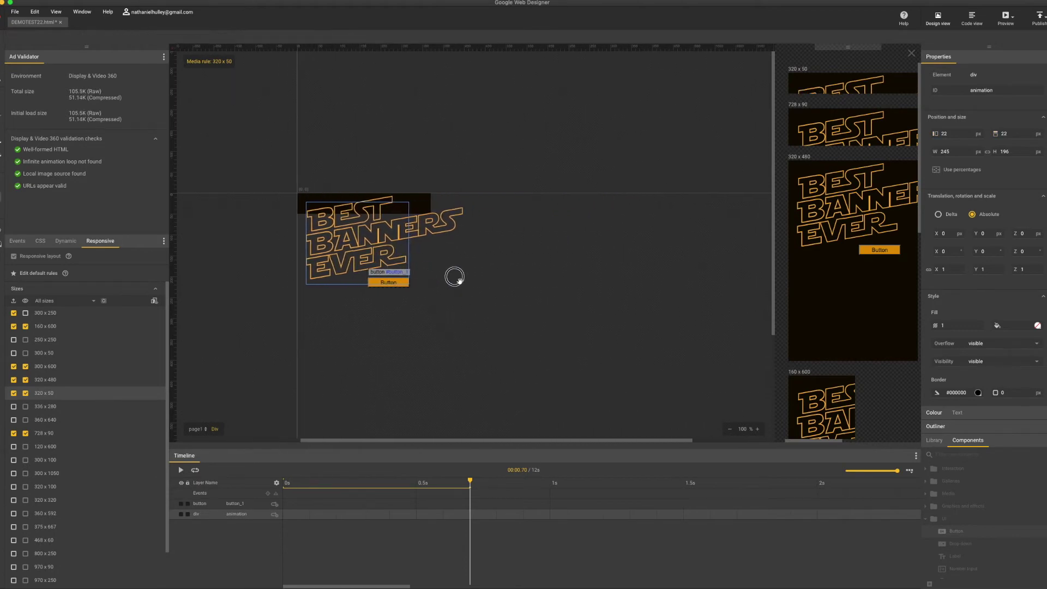
left_click_drag(776, 279, 471, 304)
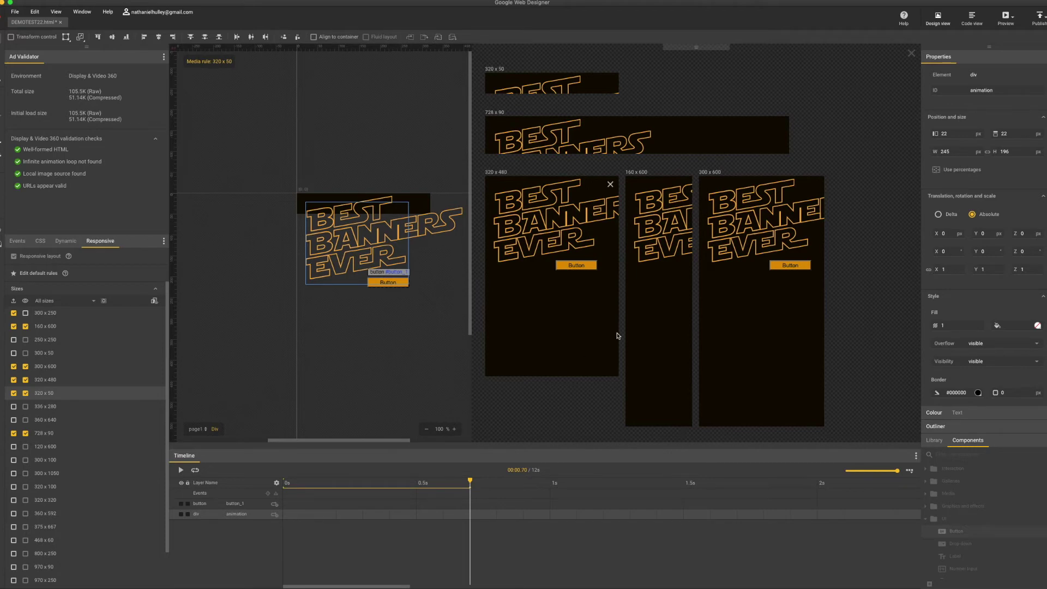
Switch the edited size to 320 x 480 and 300 x 600, and include 300 x 250 in the preview
left_click(544, 322)
left_click(745, 321)
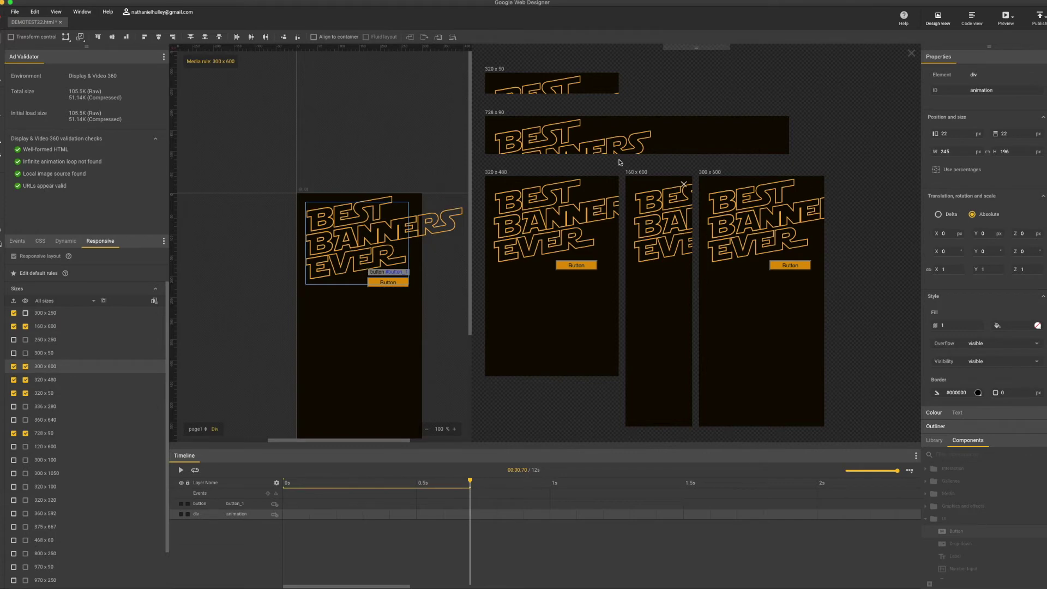
left_click(25, 313)
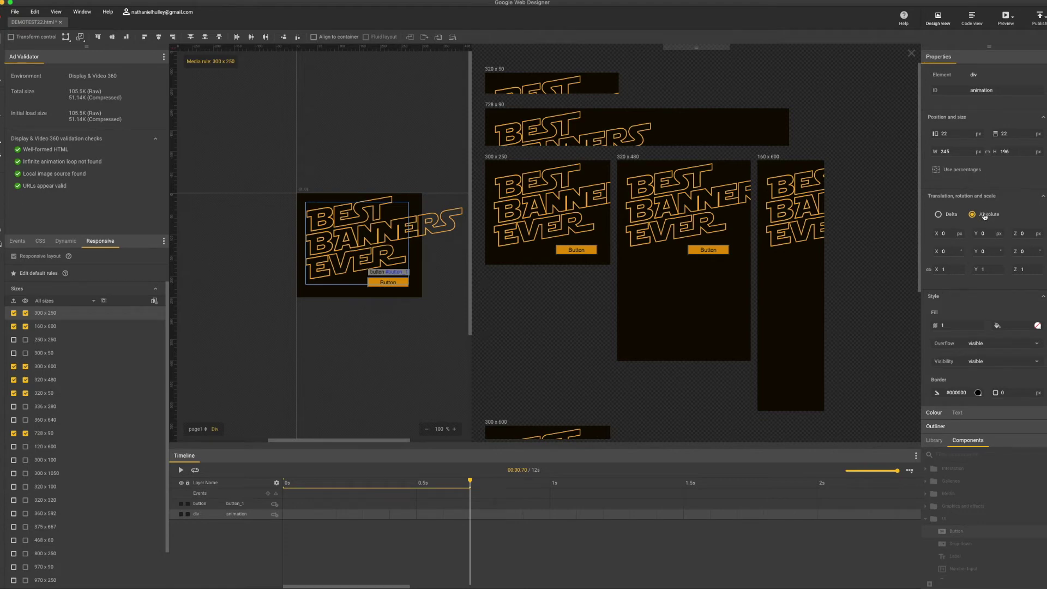
For 300 x 250, scale the animation div to 0.75, shift it to about X -46, Y -4 px, and play the animation
left_click(955, 271)
key("Return")
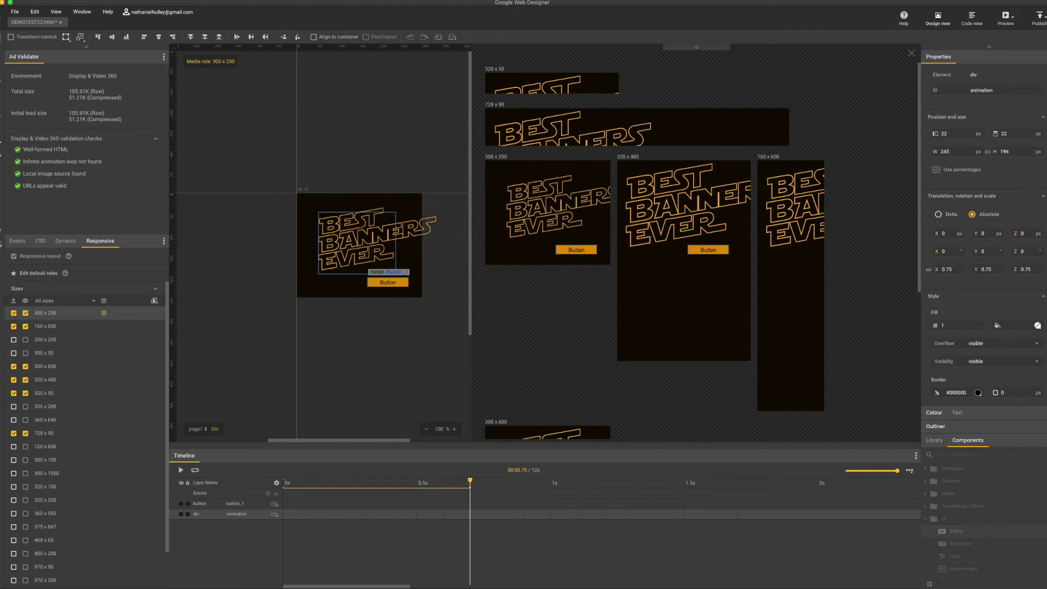
mouse_move(363, 239)
left_mouse_down()
mouse_move(329, 244)
mouse_move(353, 245)
left_mouse_up()
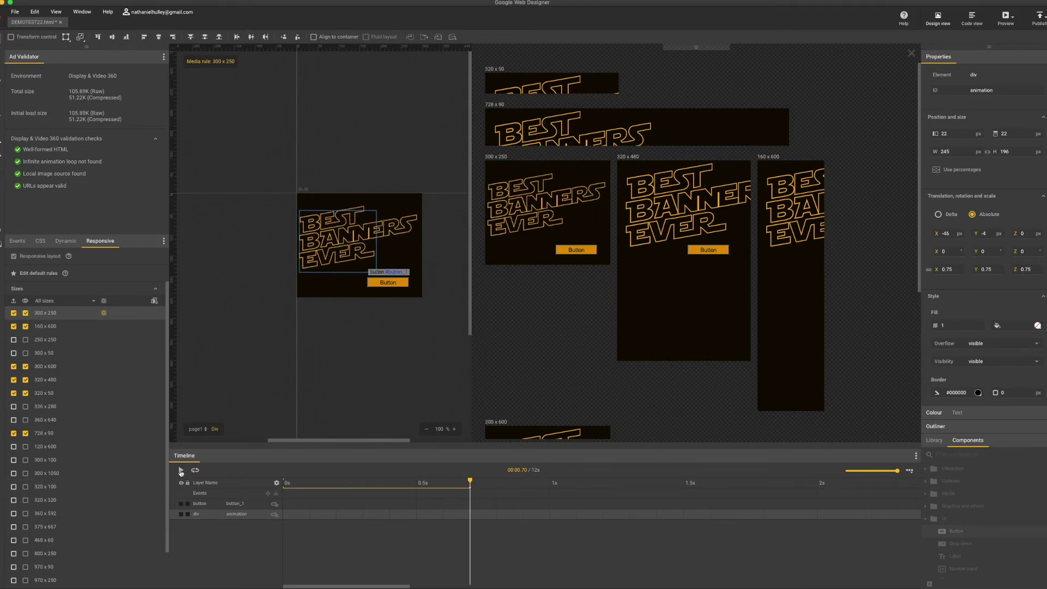
left_click(179, 470)
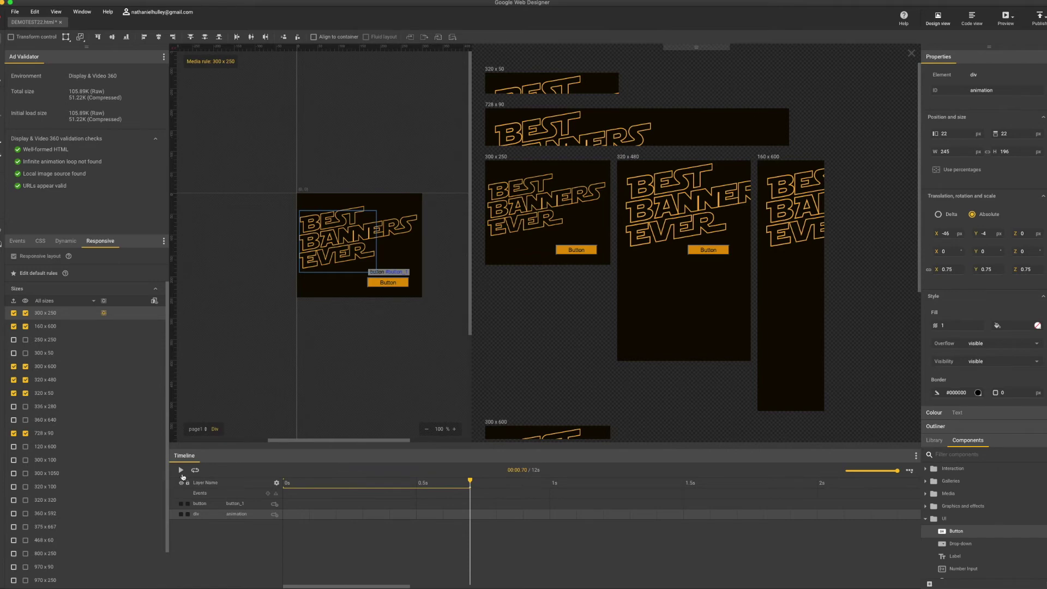
left_click(181, 471)
For 320 x 480, scale the animation div to 0.75 and shift it left so the words fit the banner
left_click(664, 307)
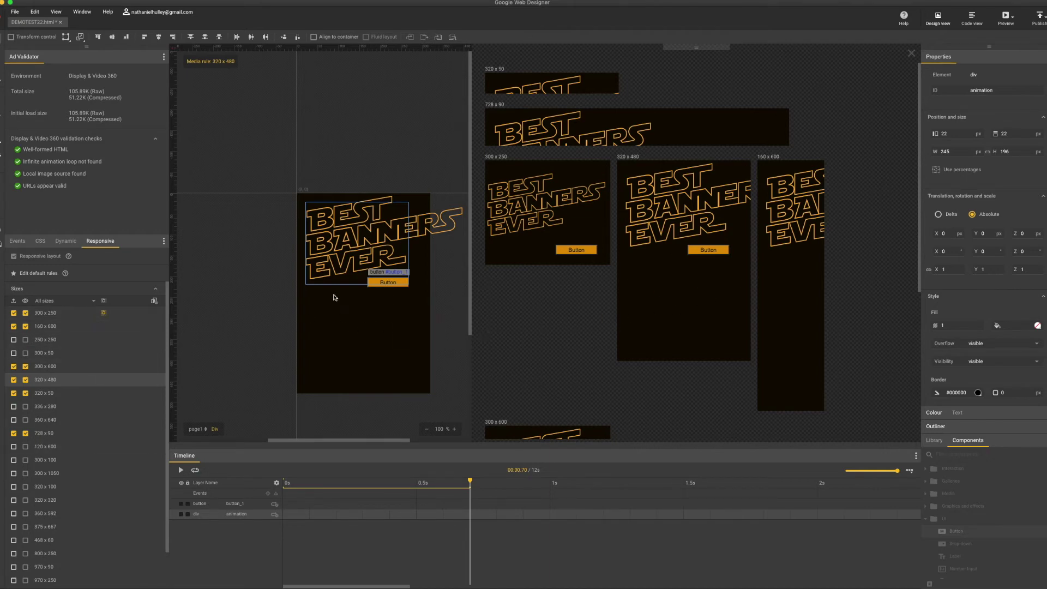
left_click(948, 270)
key("Return")
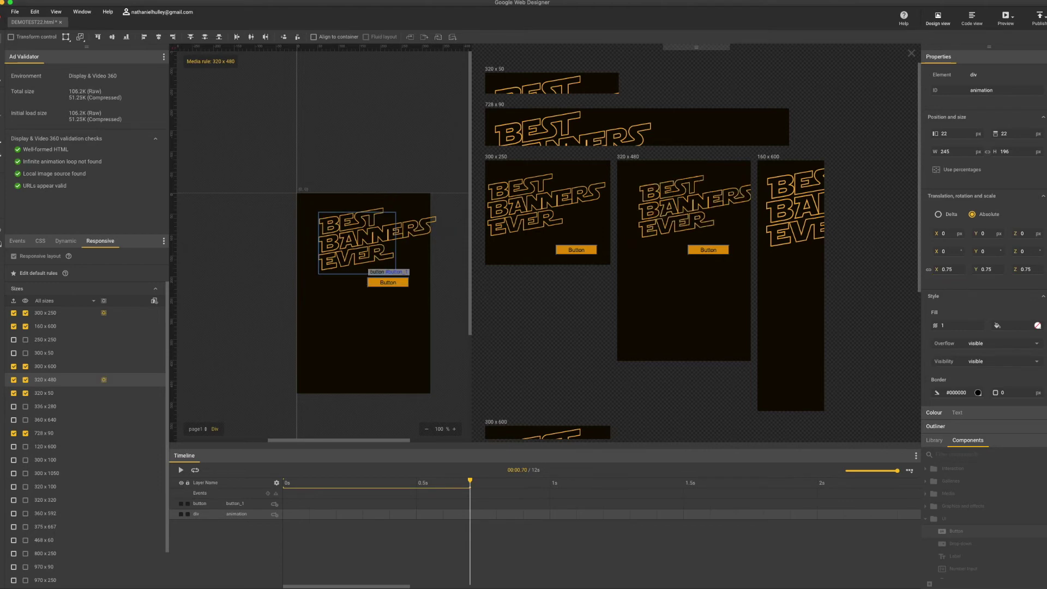
left_click_drag(355, 230, 342, 232)
left_click(460, 389)
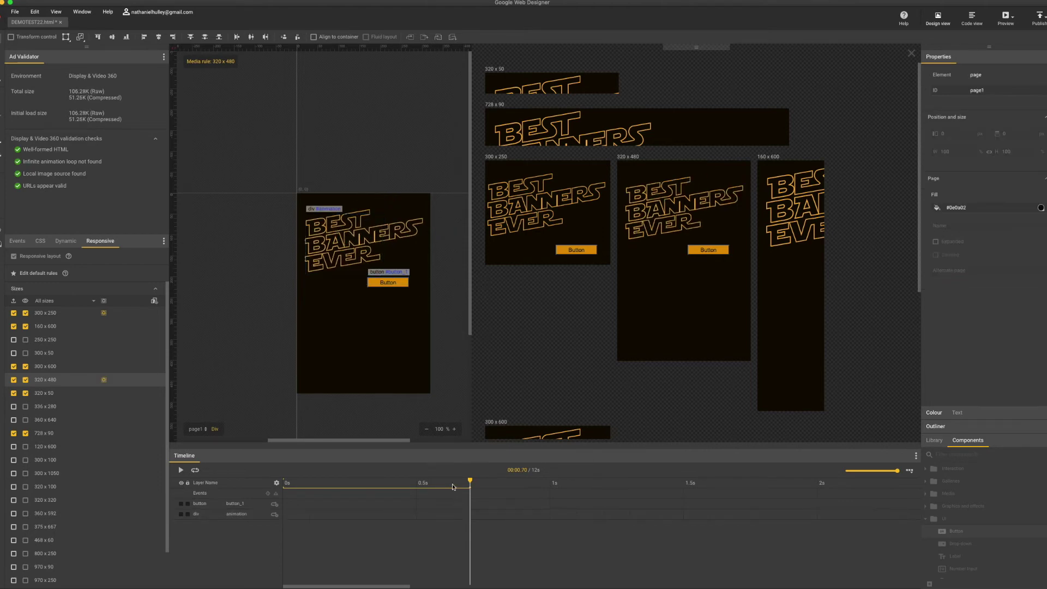
Move the 320 x 480 banner's button to the horizontal centre below the words and play the animation
left_click(227, 504)
left_click_drag(390, 280, 365, 316)
left_click(389, 472)
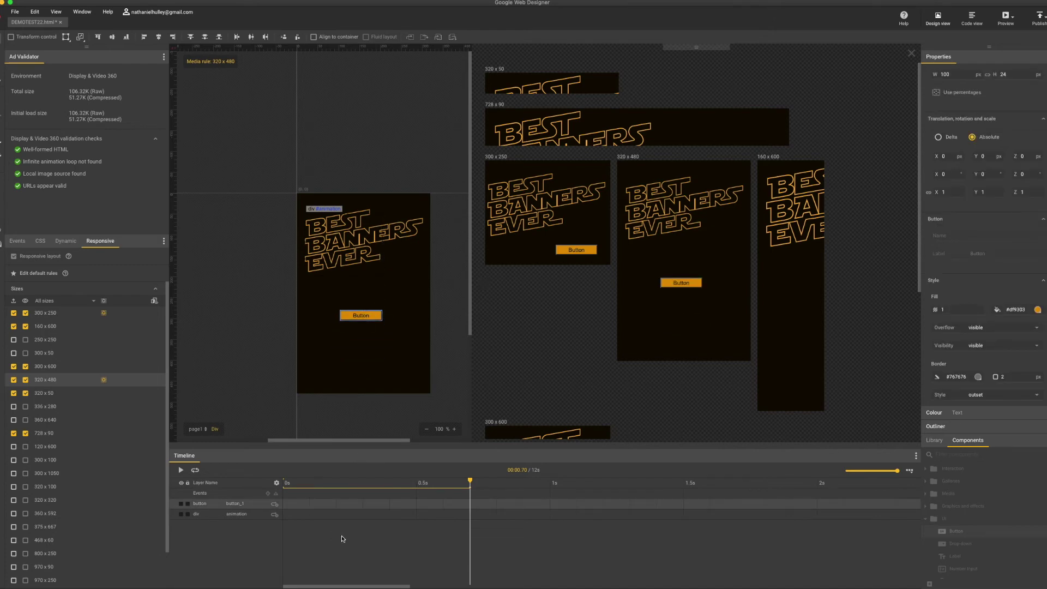
left_click(342, 538)
left_click(182, 470)
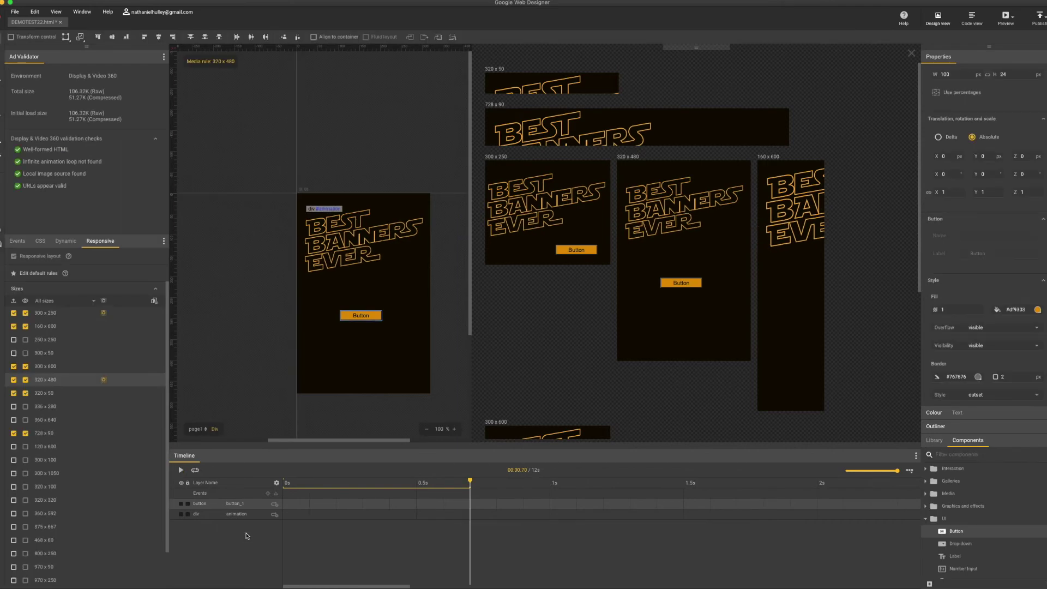